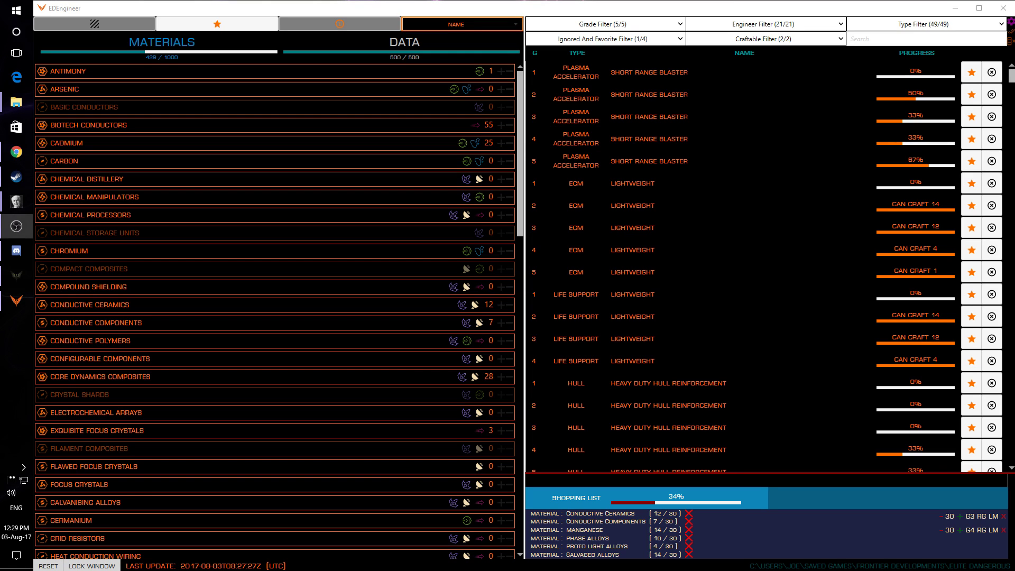
- Mark the grade 5 Heavy Duty Hull Reinforcement blueprint as a favorite and show only the materials needed for favorites
scroll(712, 276, "down", 4)
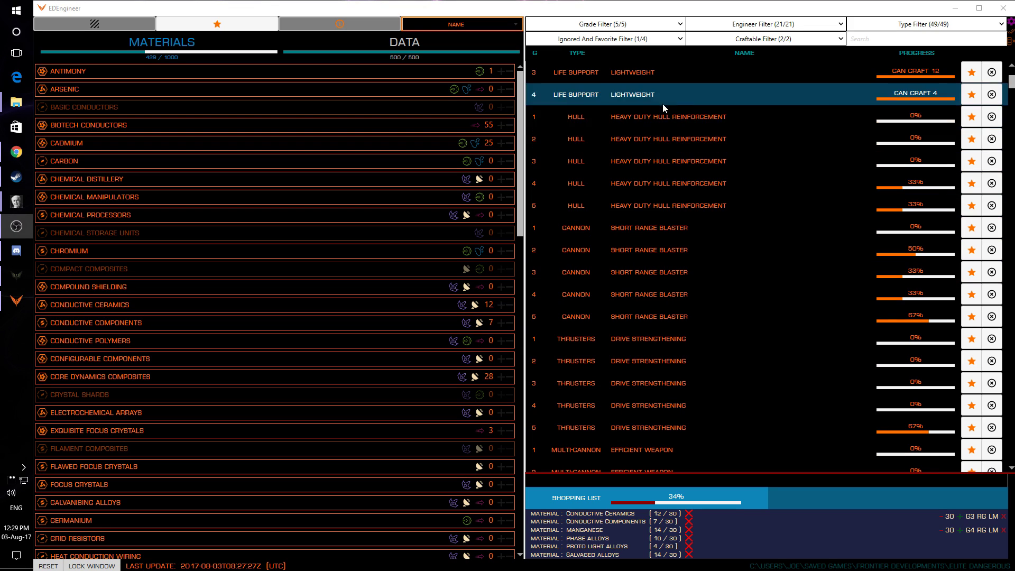
left_click(972, 208)
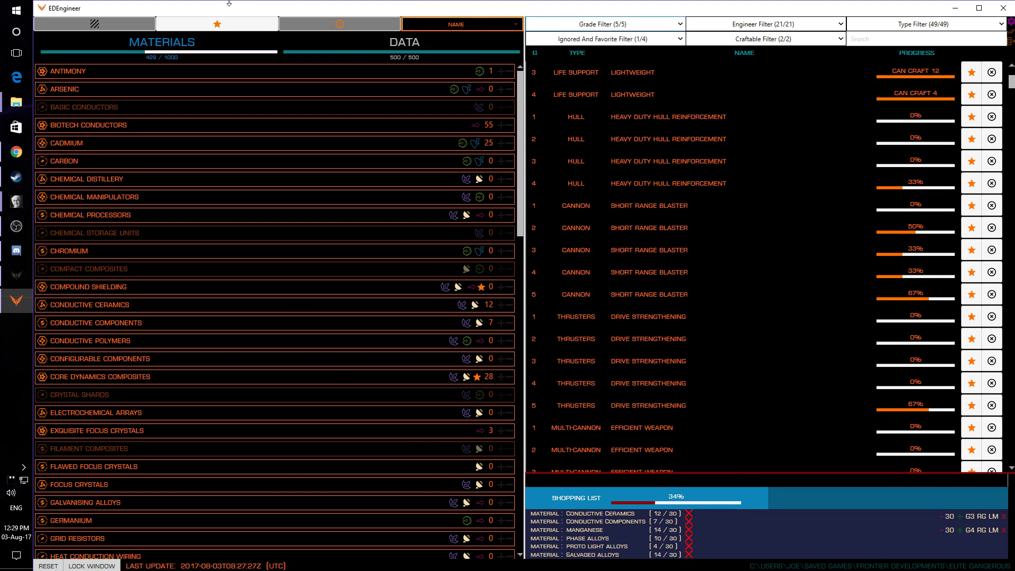
left_click(211, 26)
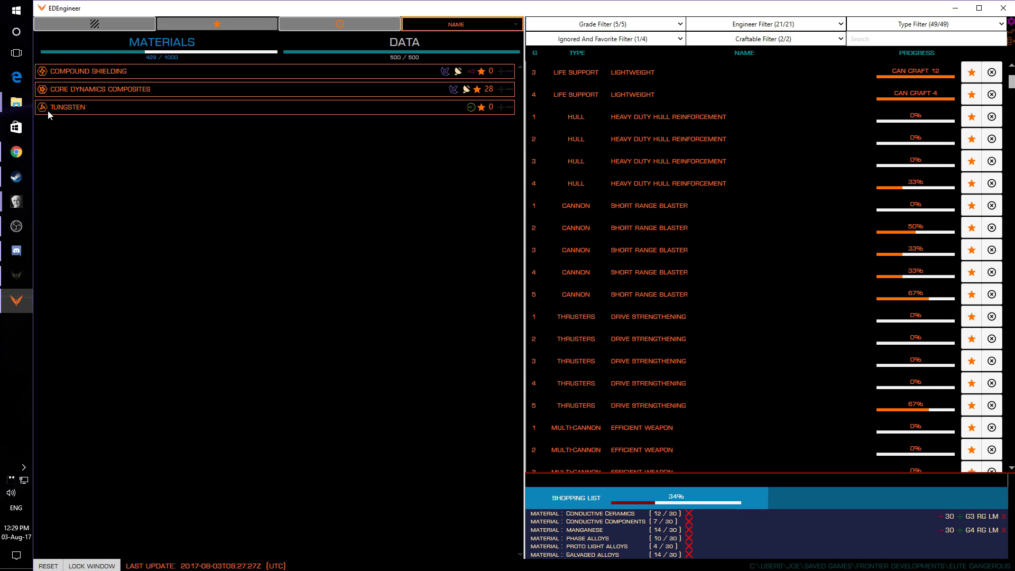
- Raise the Compound Shielding count by one, and lower it by one again
left_click(501, 71)
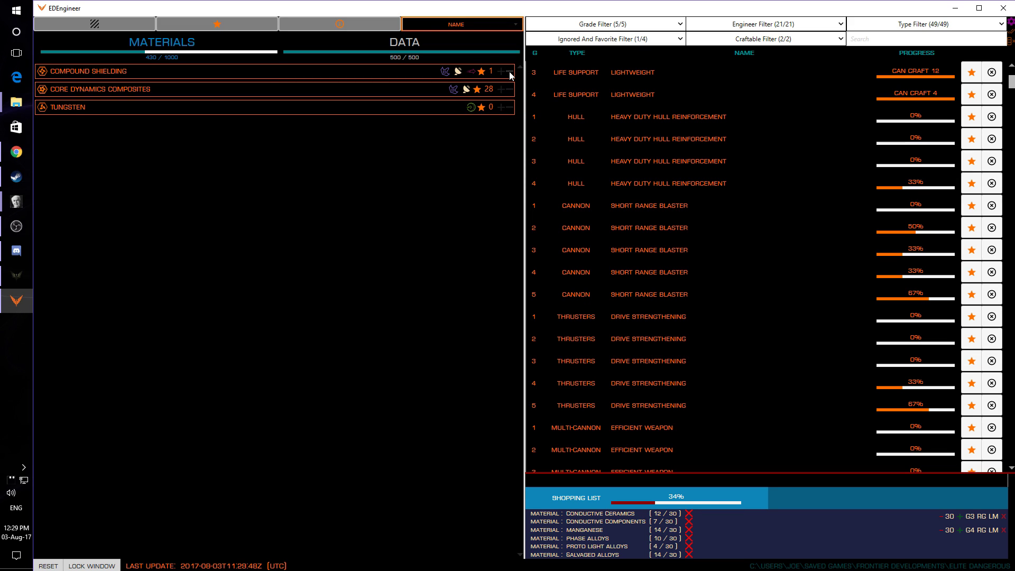
left_click(509, 73)
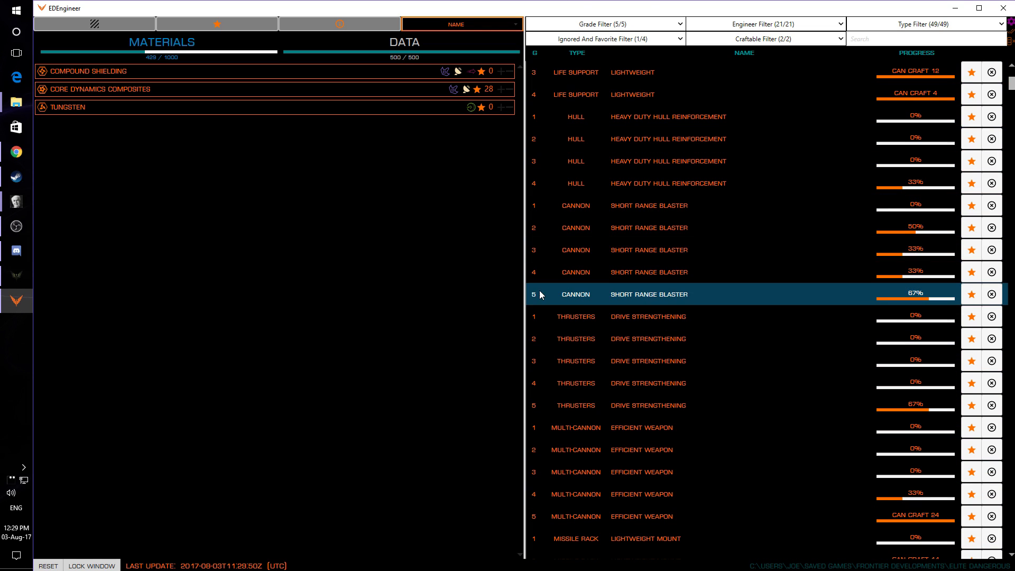
- Filter the blueprint list with the ignored and favorite options so that only Favorite stays selected
left_click(637, 42)
left_click(550, 55)
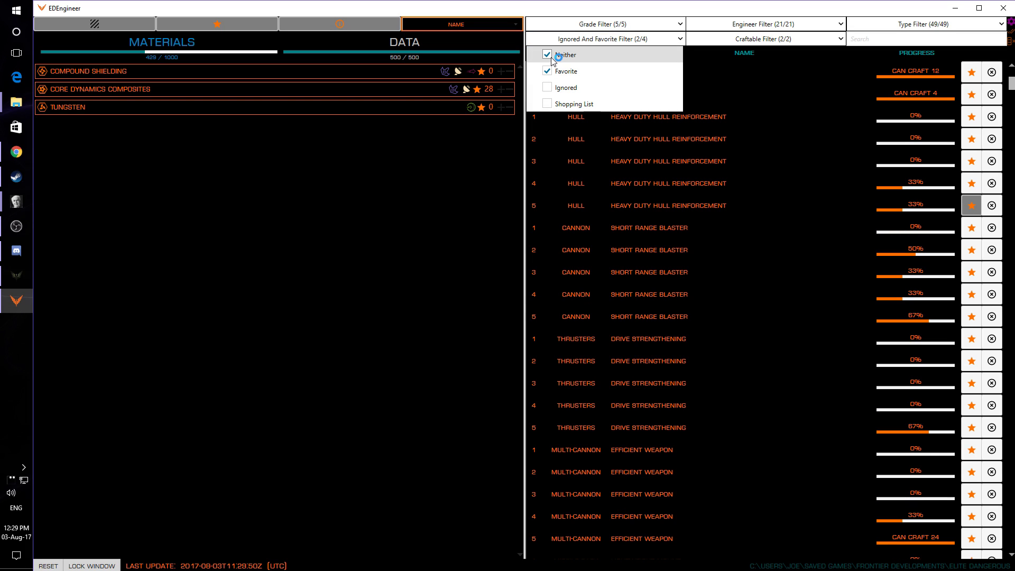
left_click(550, 56)
left_click(733, 96)
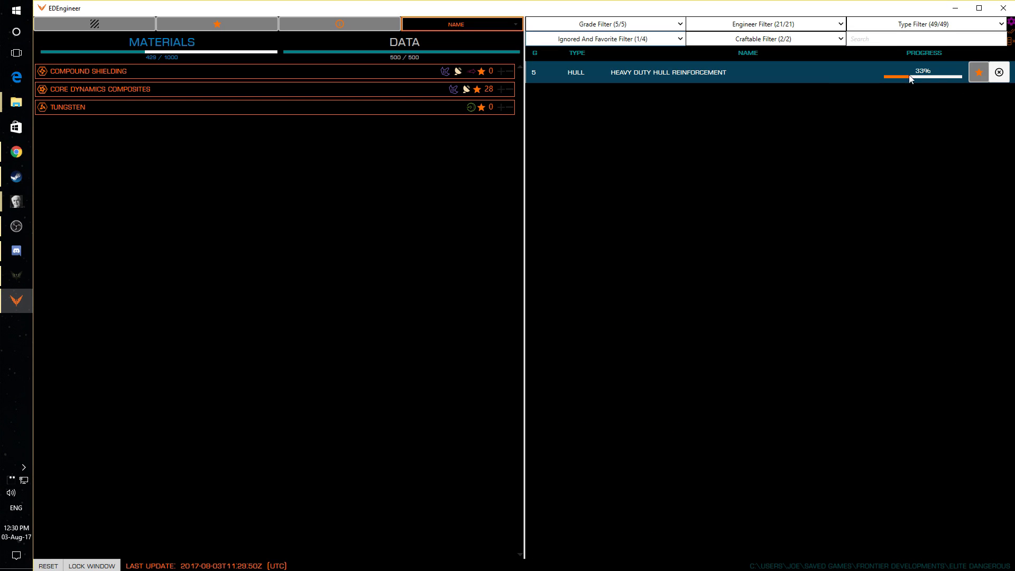
- Expand the grade 5 Heavy Duty Hull Reinforcement blueprint and add 20 of it to the shopping list
left_click(680, 80)
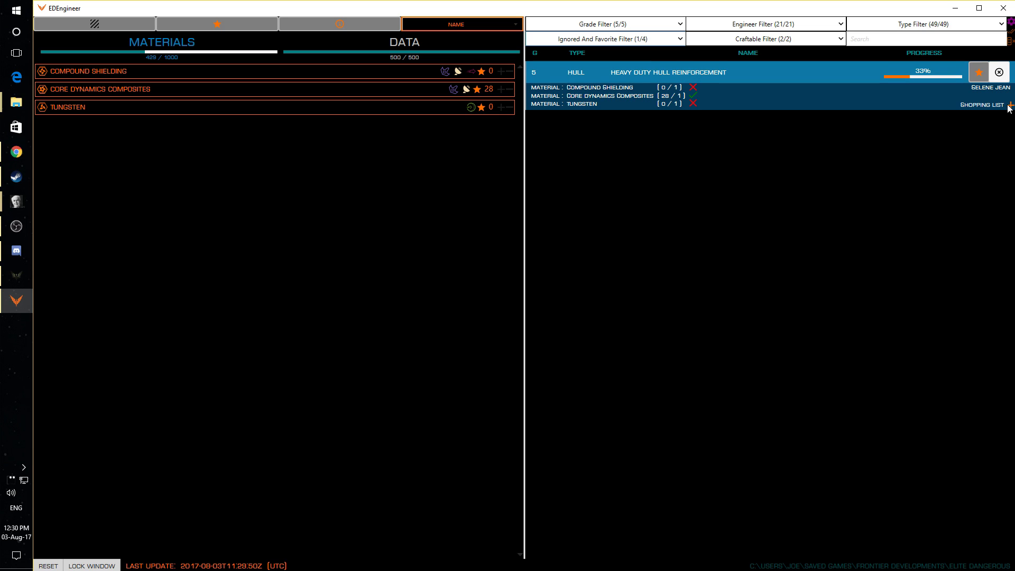
left_click(1011, 106)
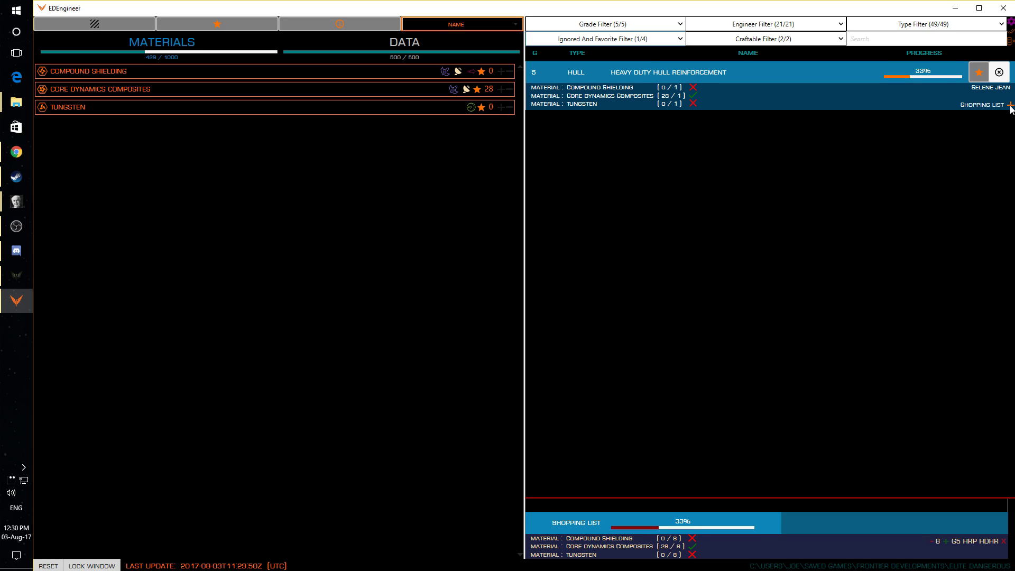
left_click(1011, 106)
left_click(1011, 106)
left_click(1011, 106)
left_click(1011, 105)
left_click(1010, 106)
left_click(1010, 106)
left_click(1011, 105)
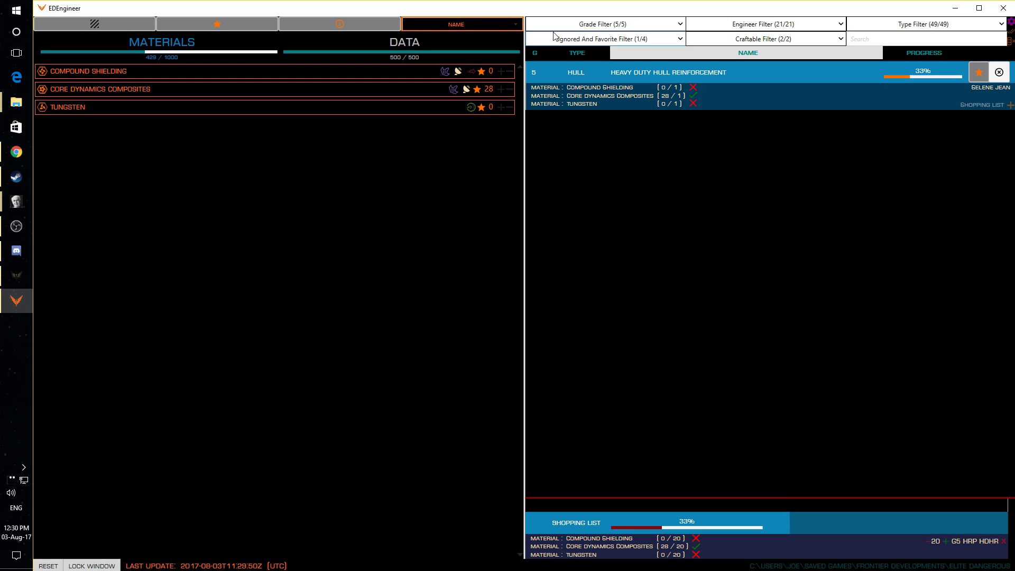
- Check where the materials needed for the favorite hull blueprint can be obtained
mouse_move(83, 75)
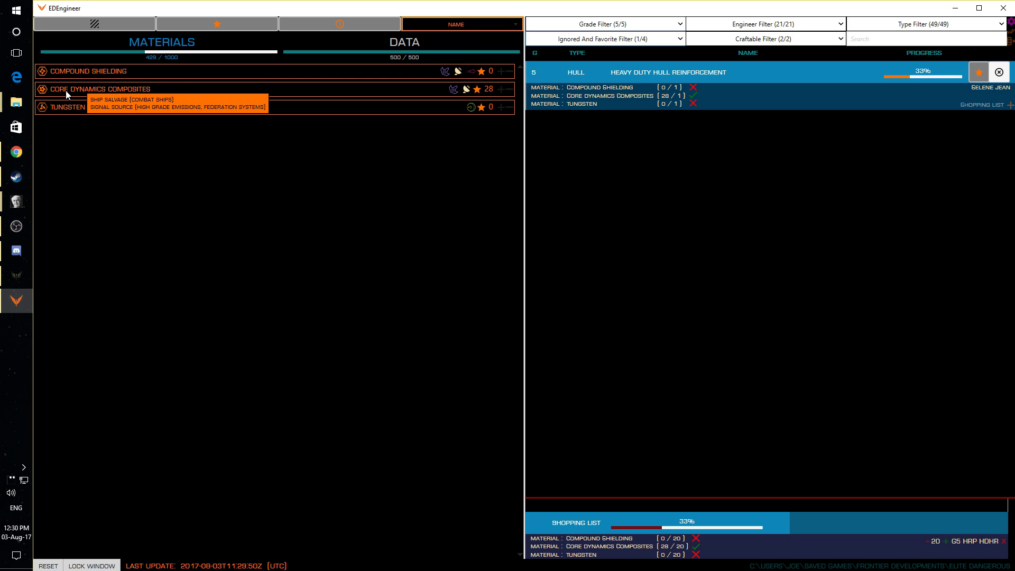
mouse_move(72, 106)
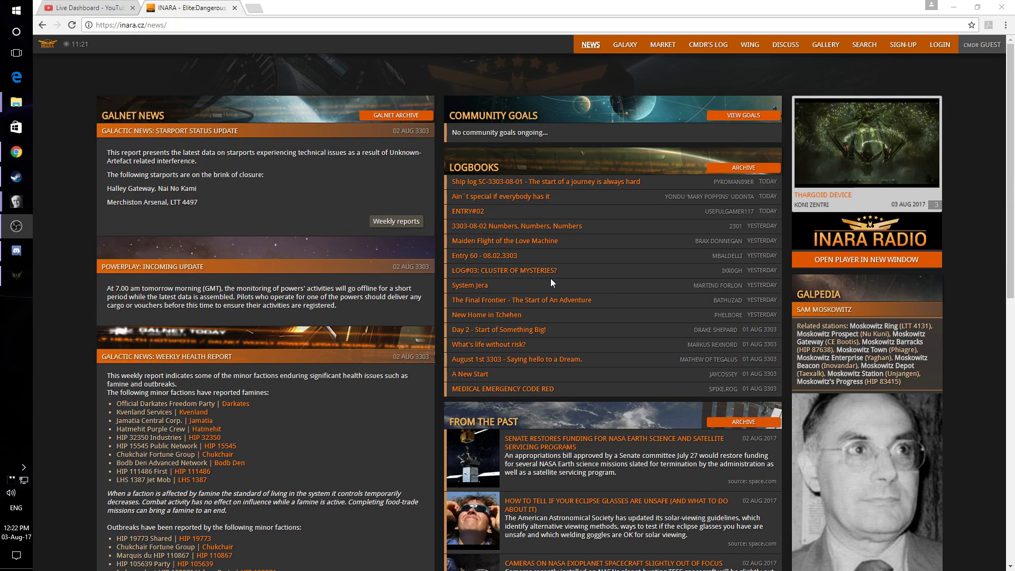
- On the INARA site in Chrome, view the example commander's log overview and the list of wings
left_click(698, 45)
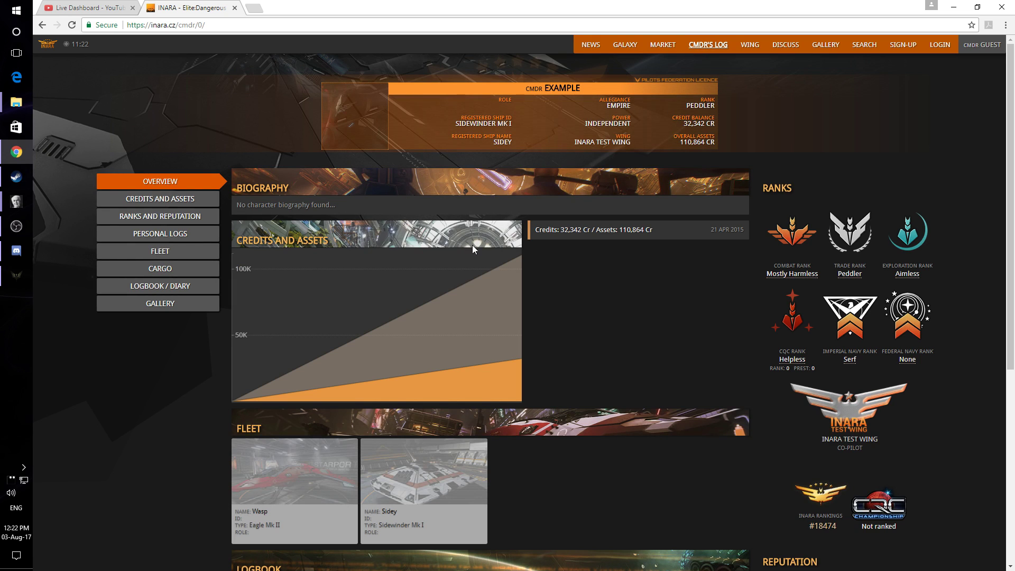
left_click(750, 46)
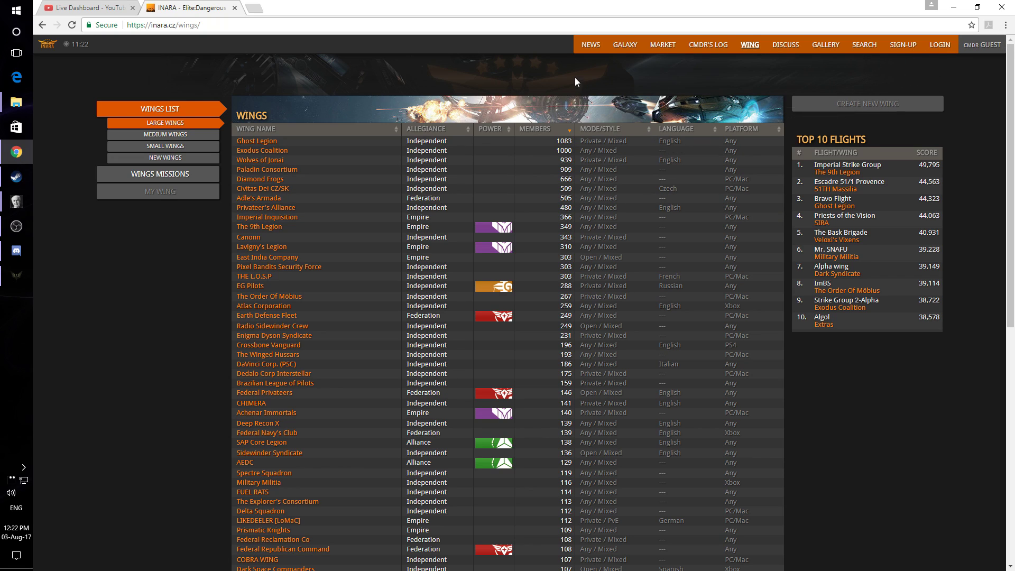
- Return to INARA's news page and read through the Galnet reports, logbooks and space articles
left_click(581, 49)
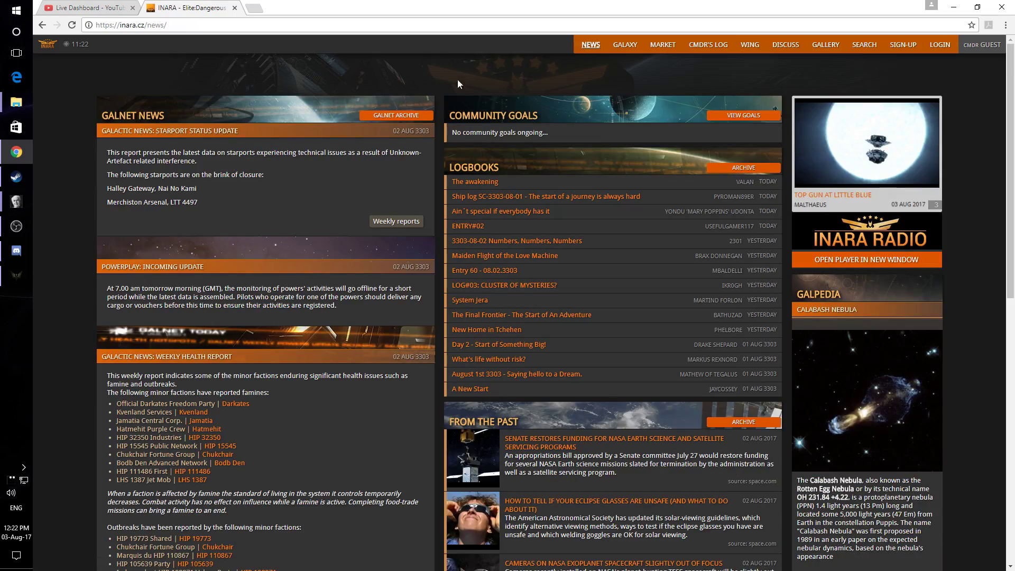
scroll(153, 370, "down", 2)
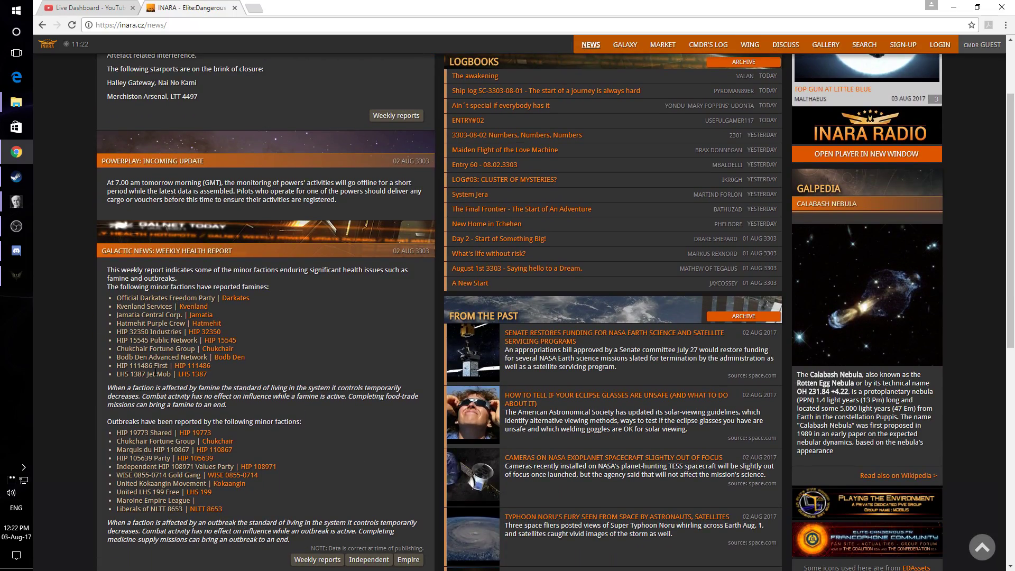
scroll(400, 367, "down", 8)
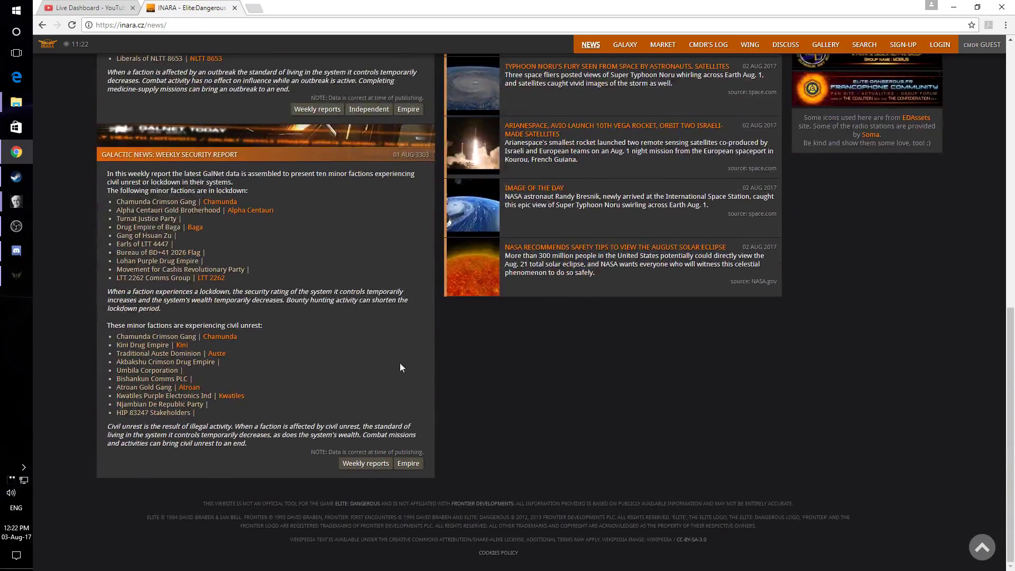
scroll(639, 398, "up", 6)
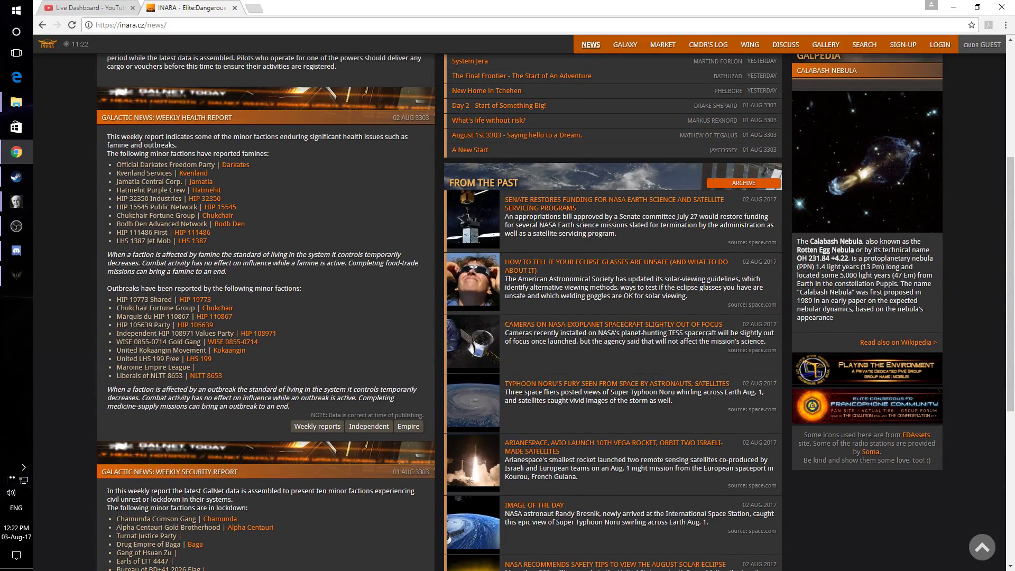
scroll(491, 414, "up", 2)
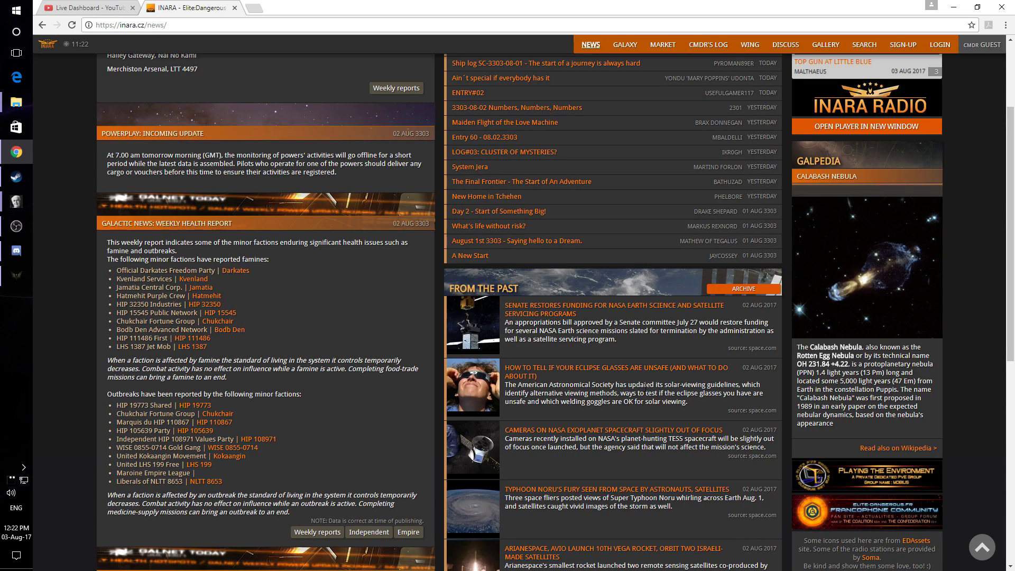
scroll(636, 388, "up", 3)
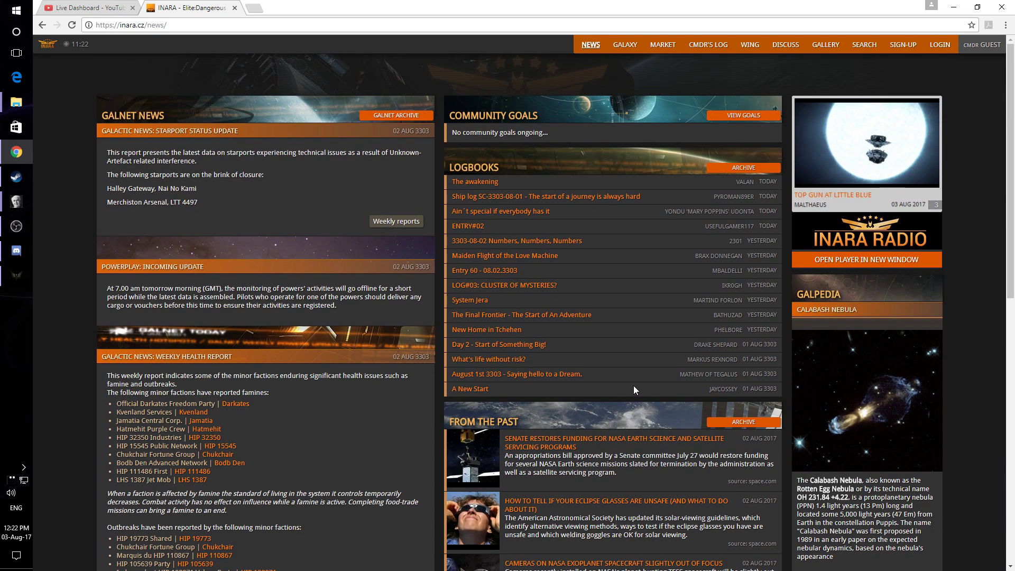
scroll(769, 411, "down", 3)
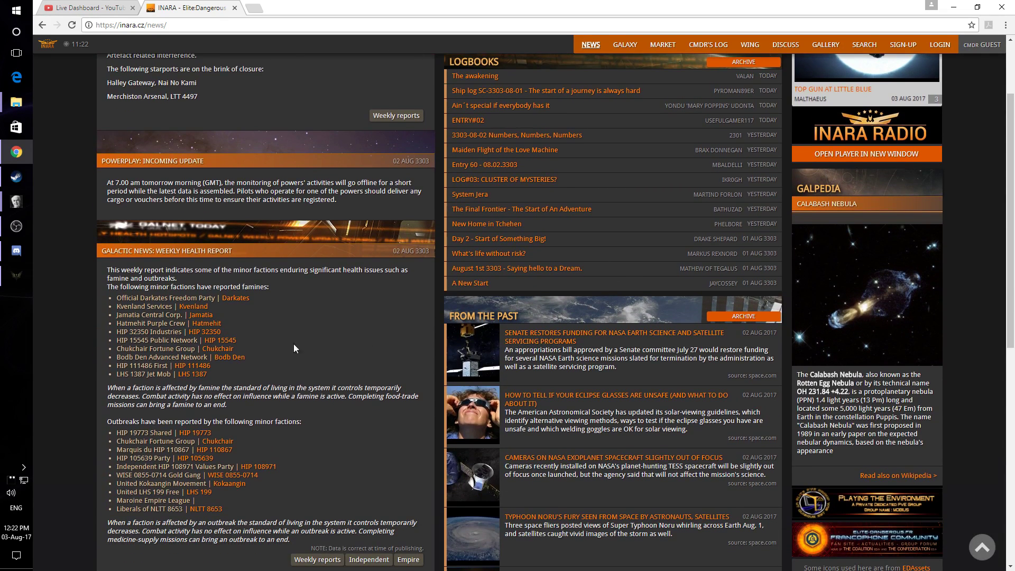
scroll(293, 343, "up", 3)
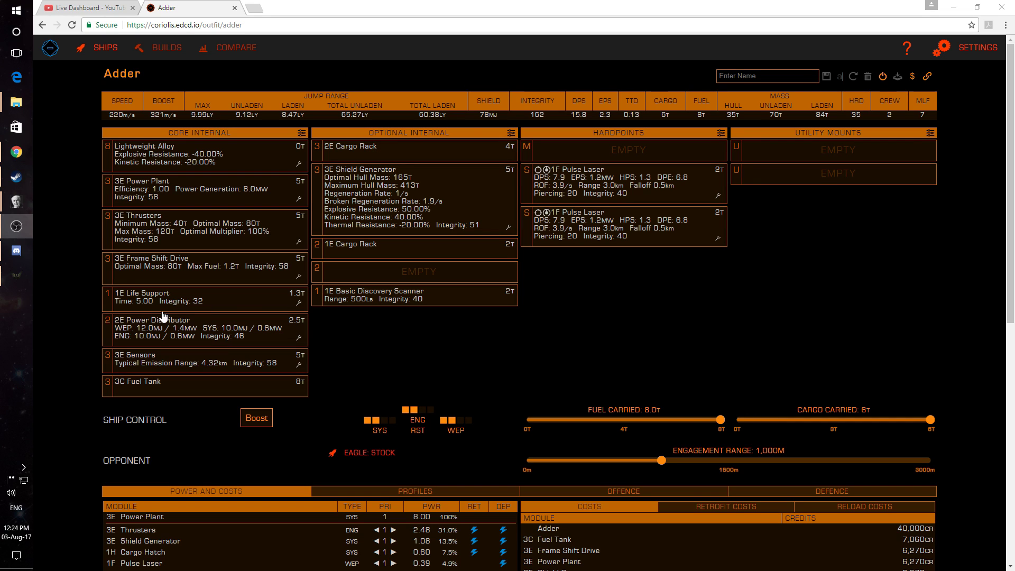
- Open the Beluga Liner in Coriolis and fit a 3A Fuel Scoop in its first empty size 3 optional internal slot
left_click(103, 47)
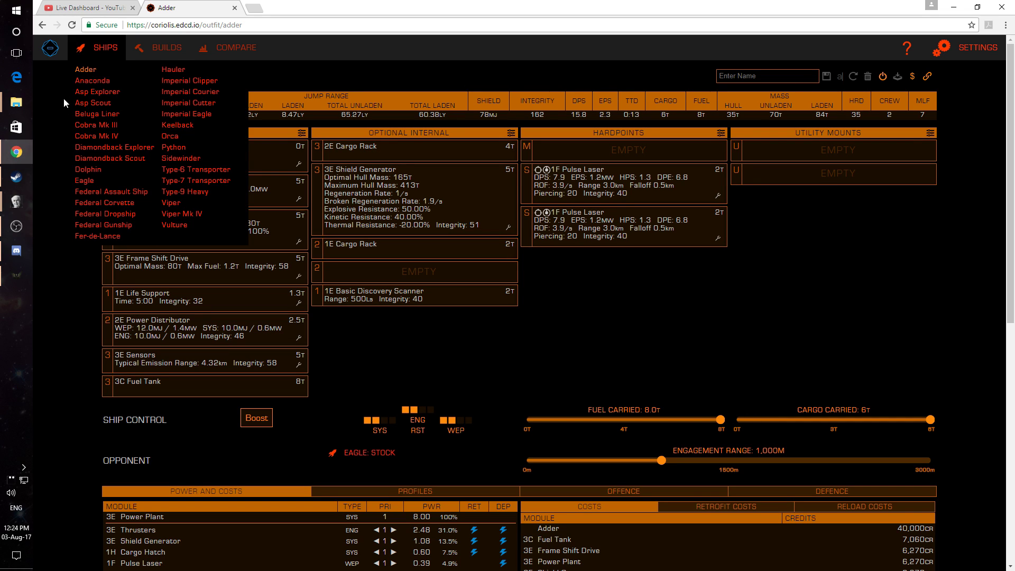
left_click(90, 113)
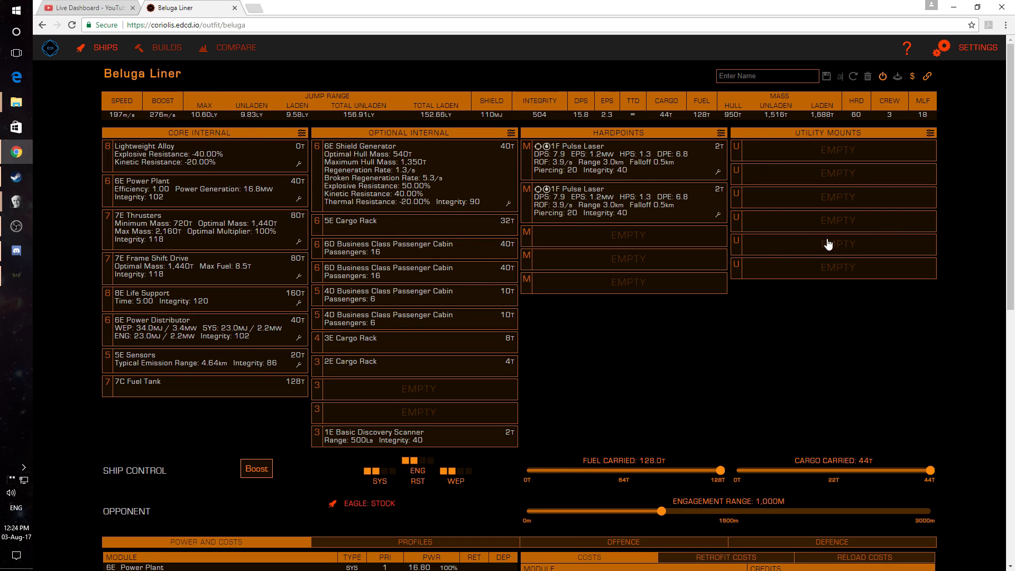
left_click(357, 391)
scroll(374, 398, "down", 5)
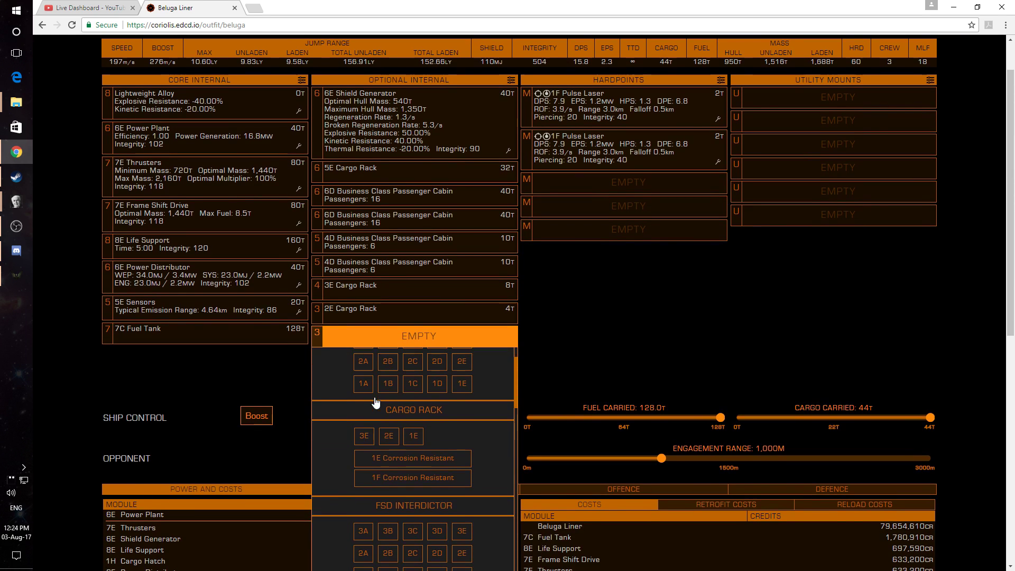
scroll(374, 398, "down", 3)
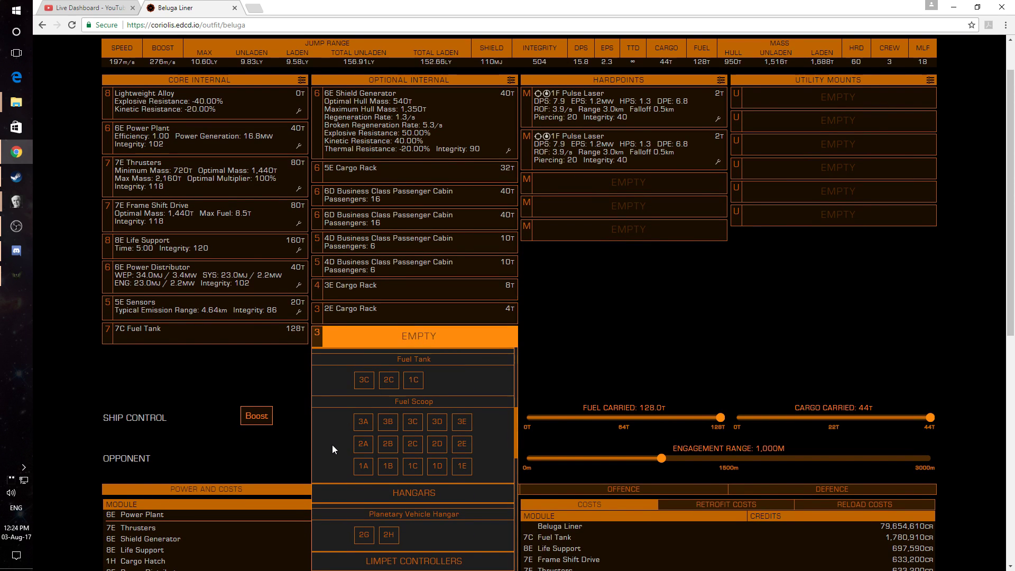
scroll(435, 436, "down", 1)
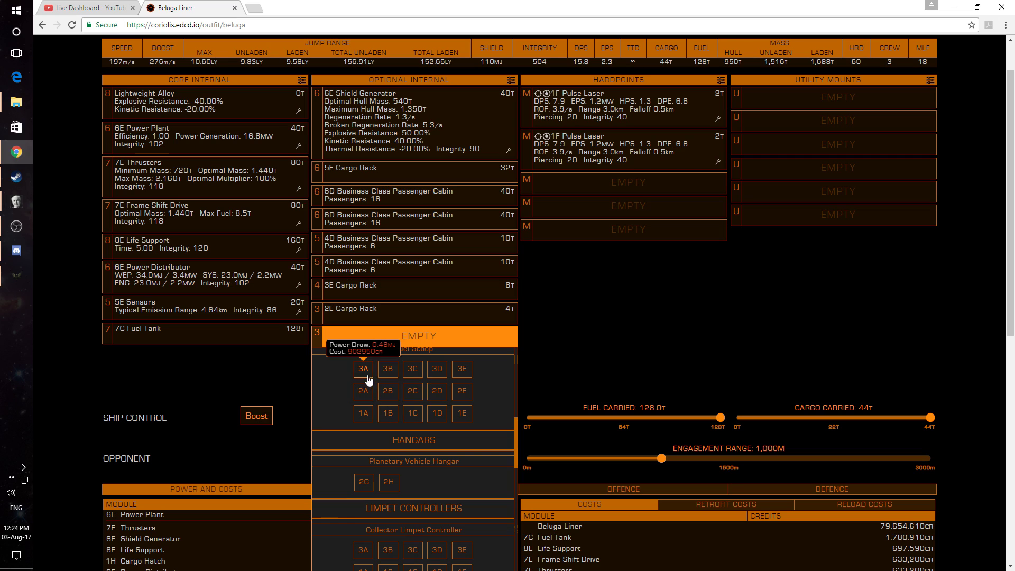
left_click(363, 370)
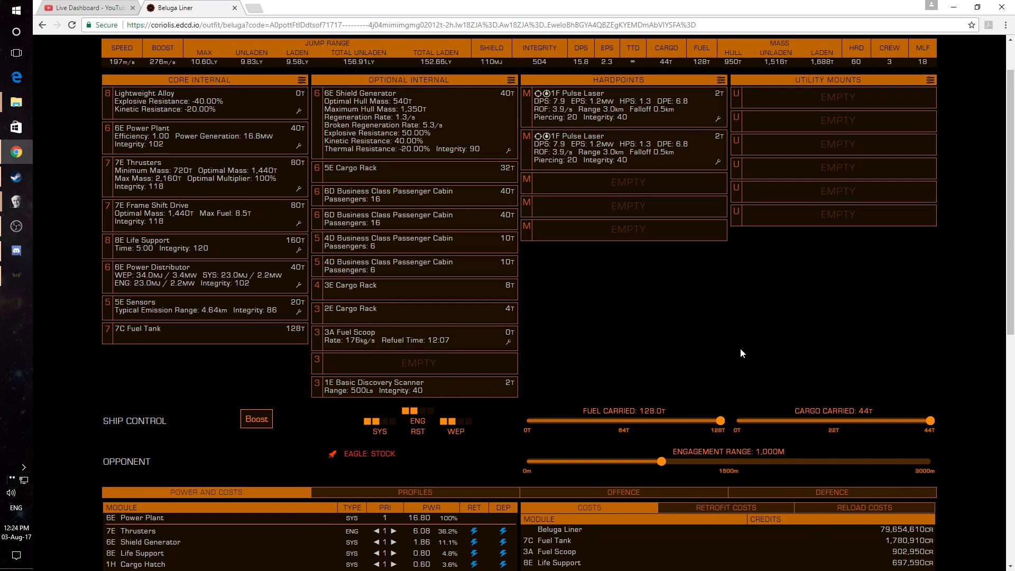
scroll(741, 348, "down", 6)
scroll(741, 353, "up", 6)
scroll(741, 349, "up", 1)
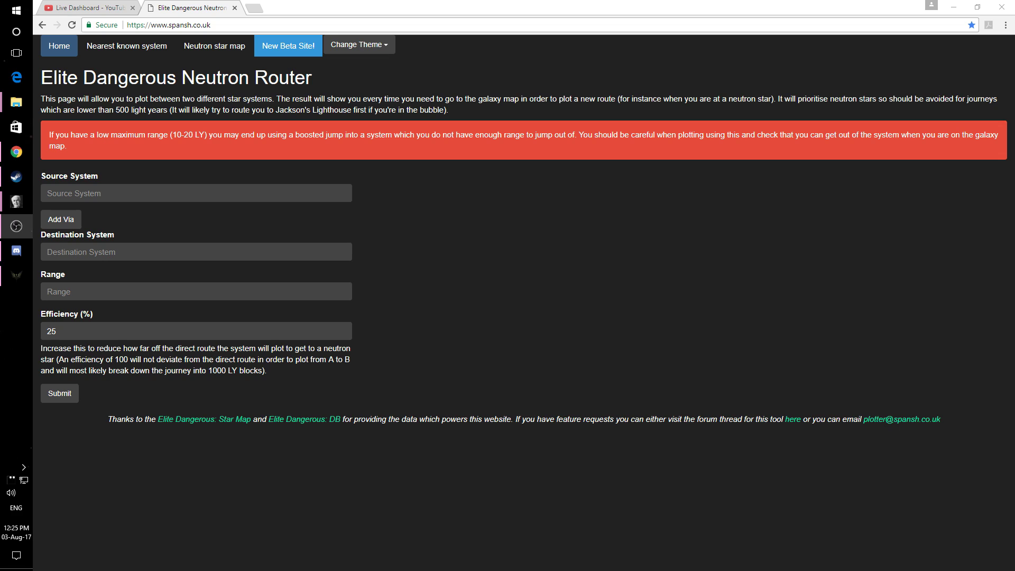
- In the Neutron Router, enter "sol" as the source system of the route
left_click(121, 191)
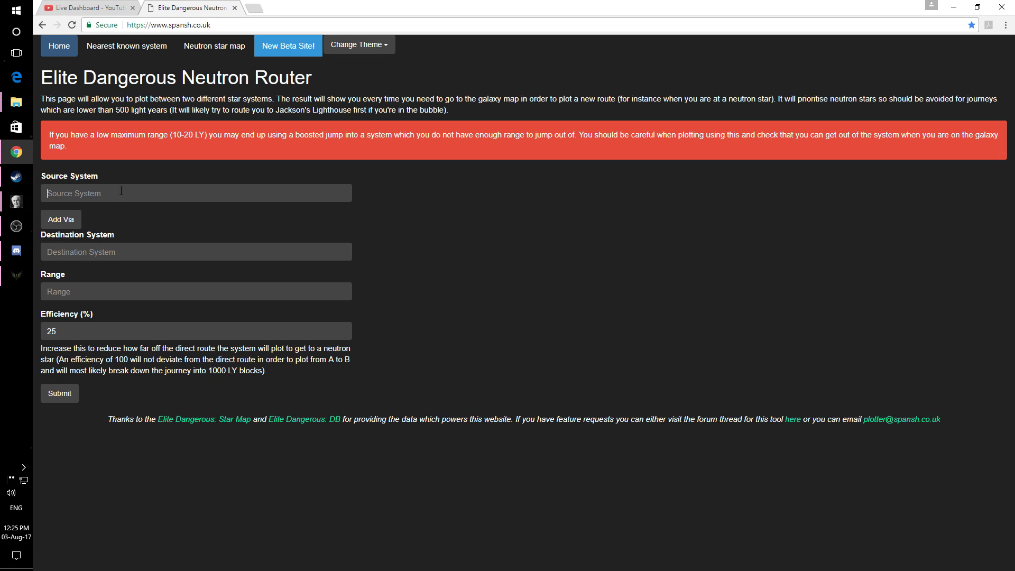
type("sol")
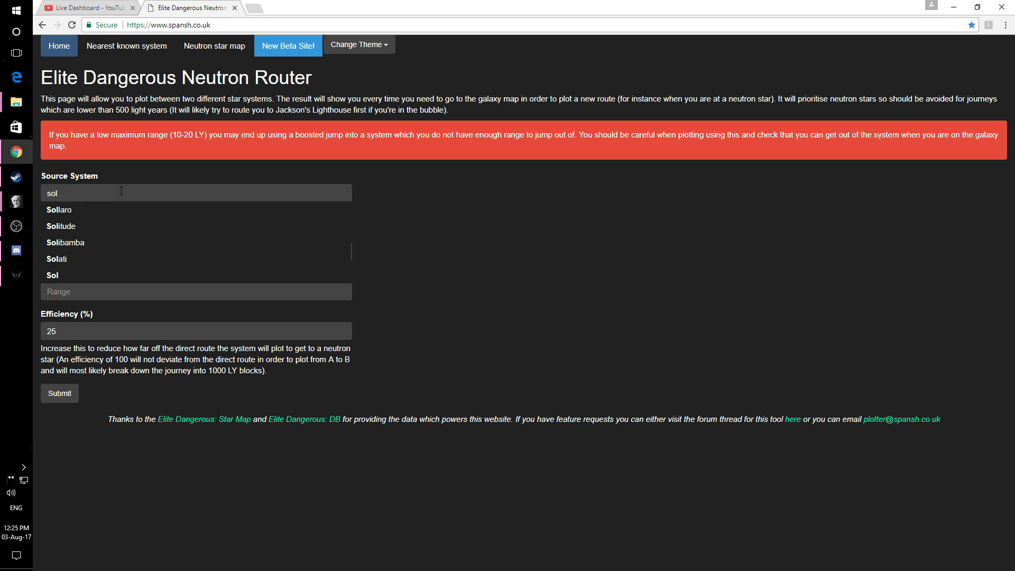
key("Down")
key("Down")
key("Down")
key("Down")
key("Down")
key("Tab")
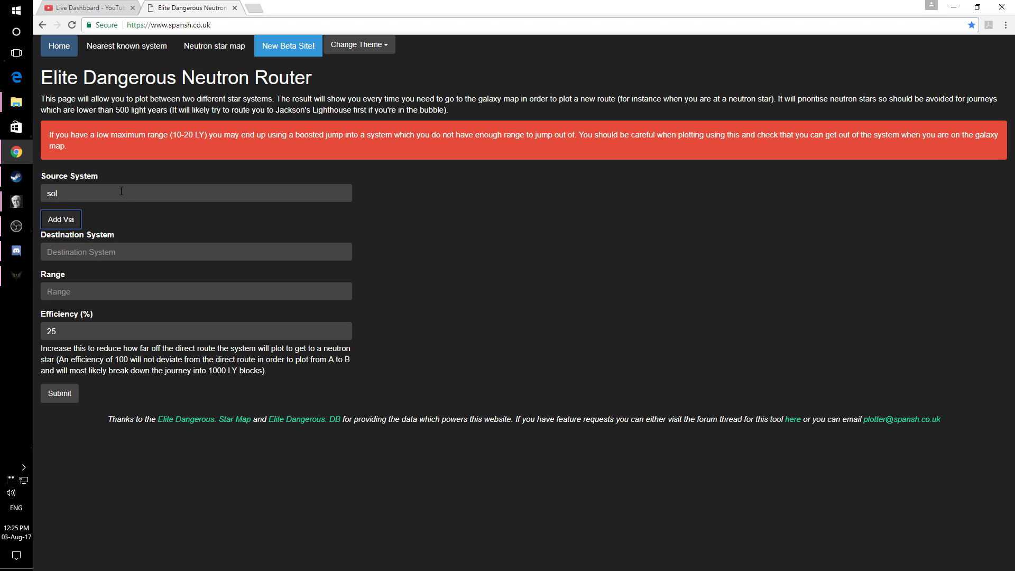
- Enter "sagi" as the destination system of the route
left_click(123, 248)
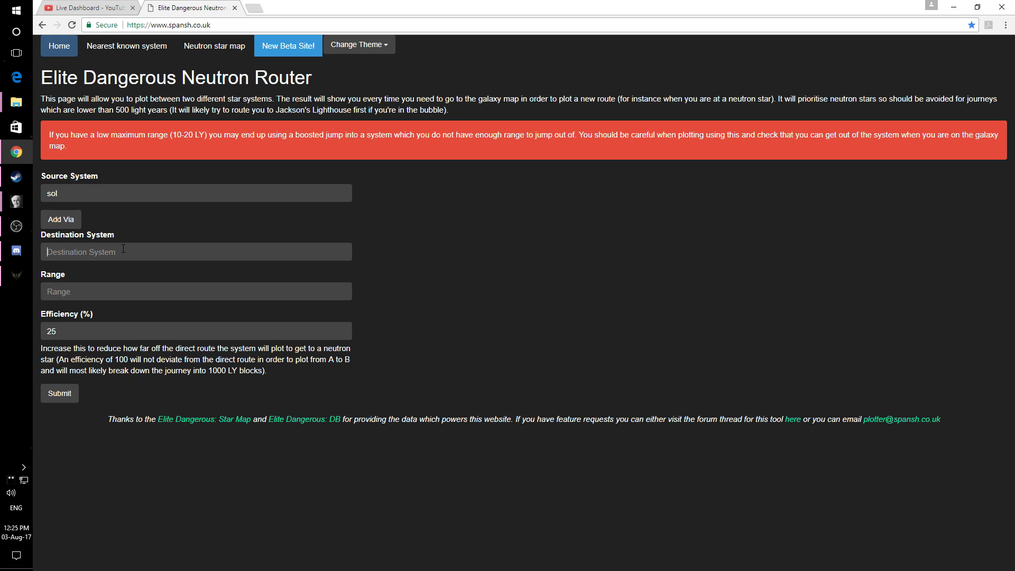
type("sagi")
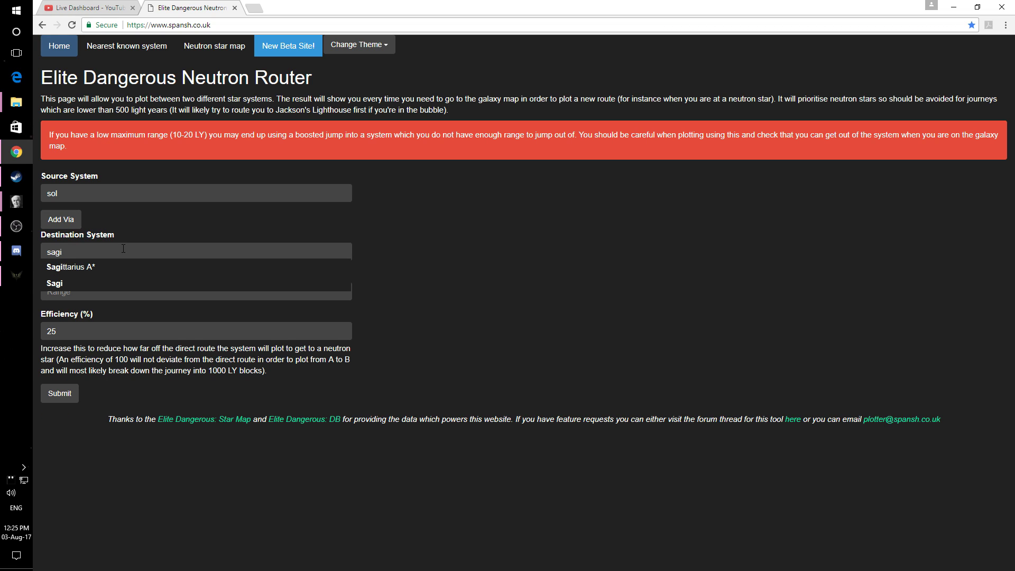
key("Down")
key("Tab")
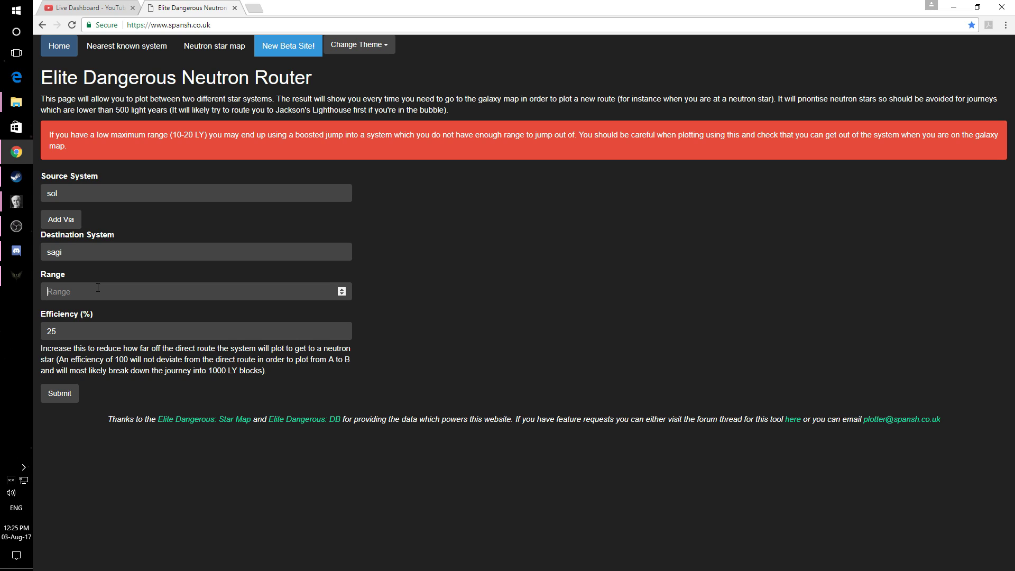
- Set the range to 55, submit the route to Sagittarius A*, and look through the listed waypoints
left_click(98, 288)
type("55")
left_click(73, 397)
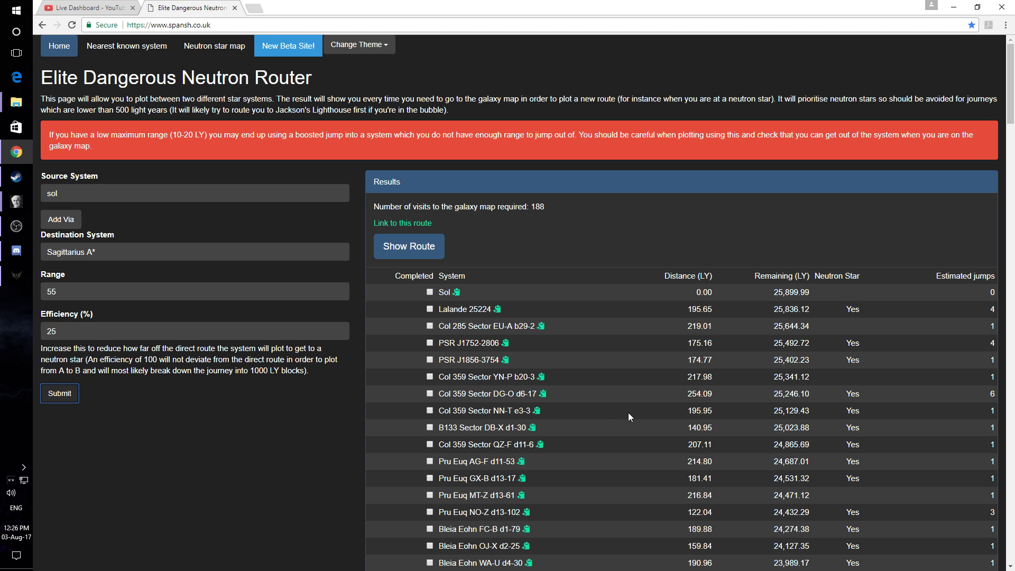
scroll(627, 412, "down", 3)
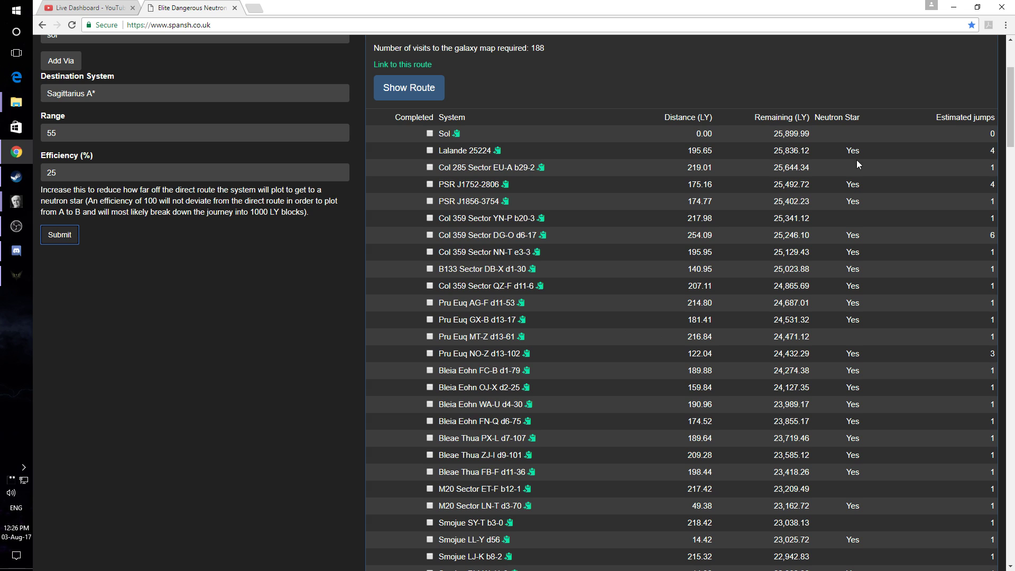
scroll(698, 269, "down", 9)
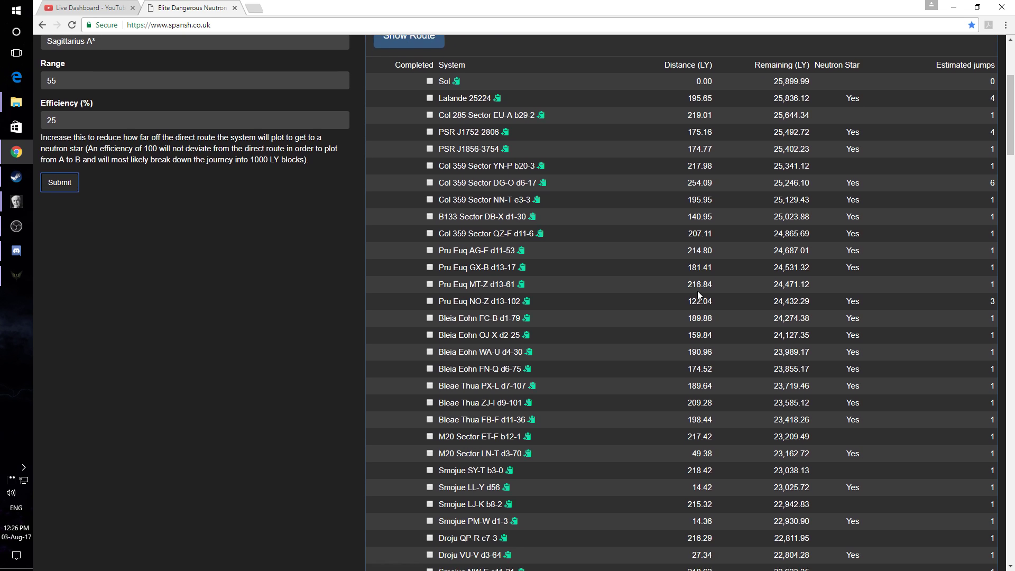
scroll(698, 291, "down", 20)
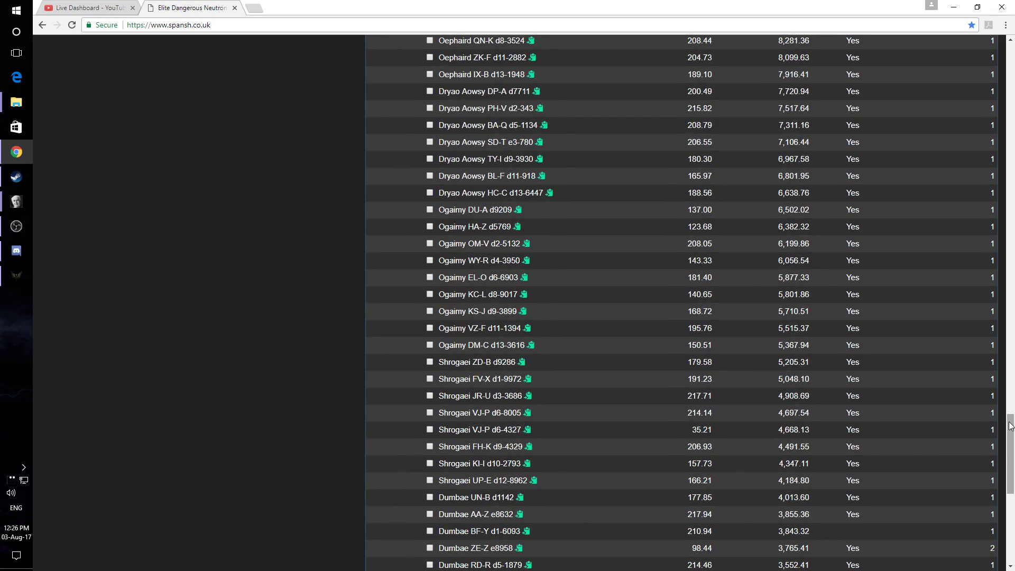
- Set the route efficiency to 100 %, recalculate the route, and look over its waypoints
left_click_drag(1010, 434, 1000, 52)
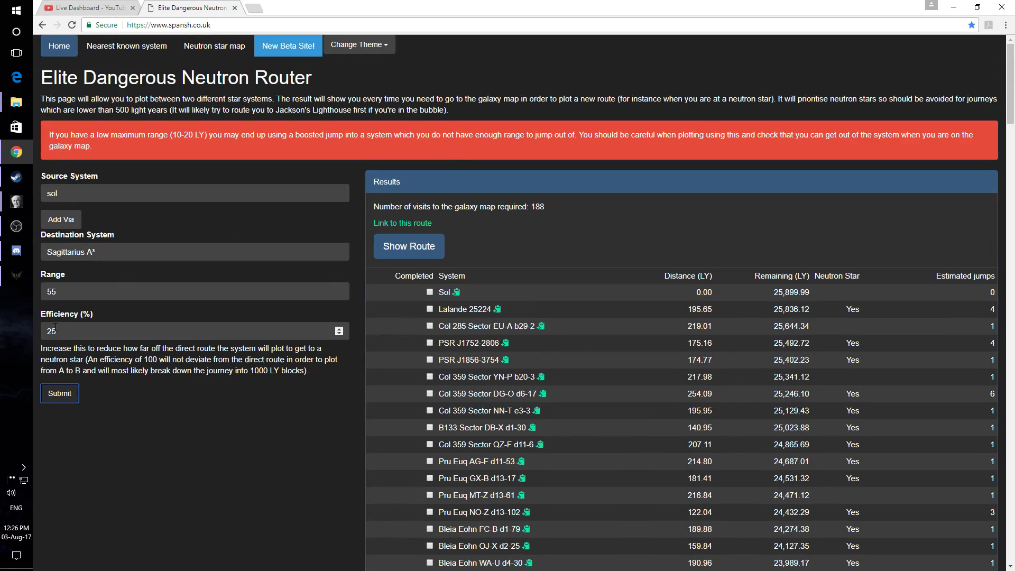
left_click_drag(70, 335, 24, 338)
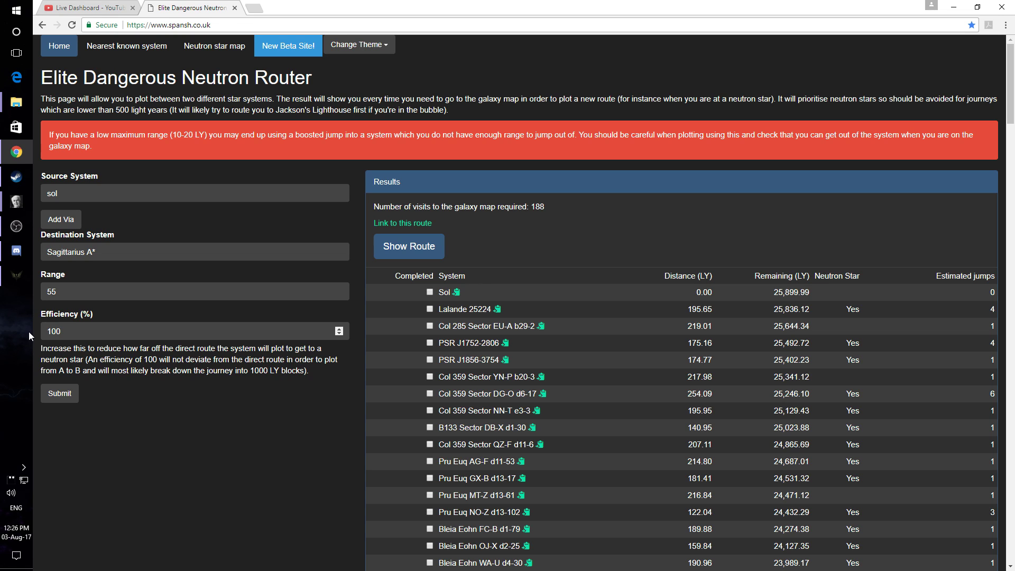
left_click(62, 394)
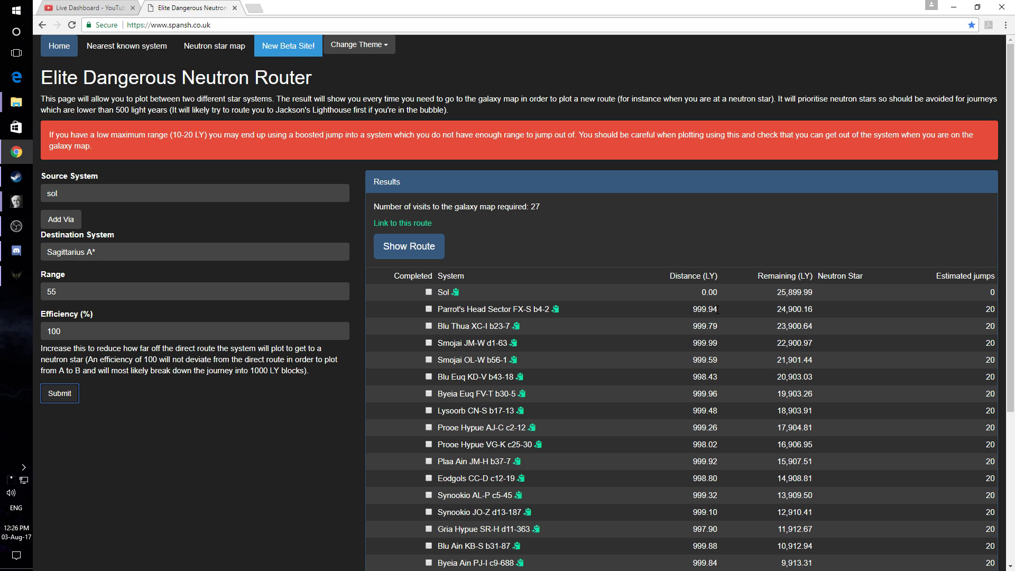
scroll(718, 309, "down", 4)
scroll(728, 370, "up", 4)
- Set the route efficiency to 80 % and recalculate the route to Sagittarius A*
left_click_drag(66, 331, 24, 330)
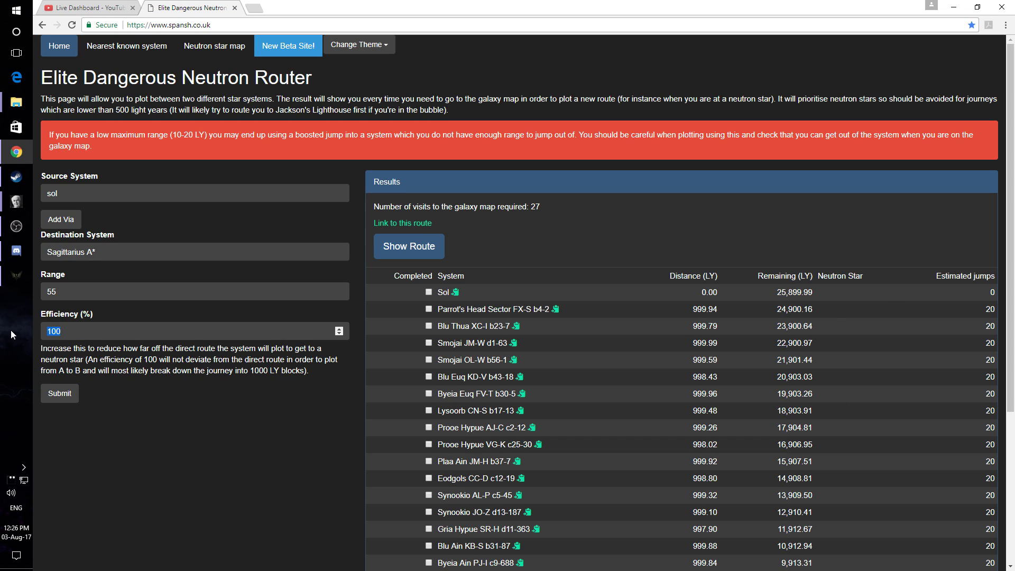
type("80")
left_click(68, 392)
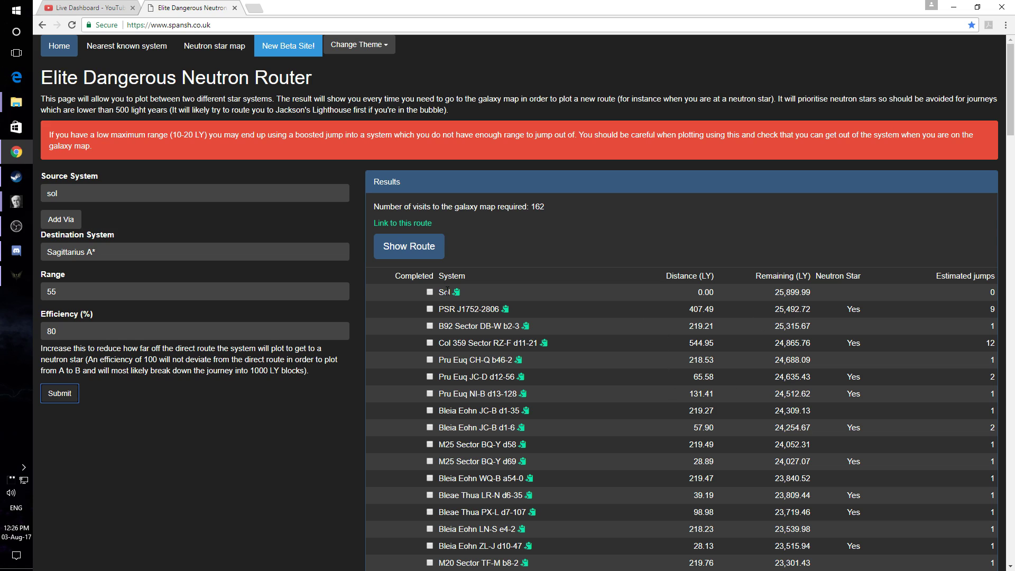
- Examine the recalculated route's waypoints and neutron star entries, from PSR J1752-2806 and B92 Sector DB-W b2-3 through to Sagittarius A*
double_click(442, 309)
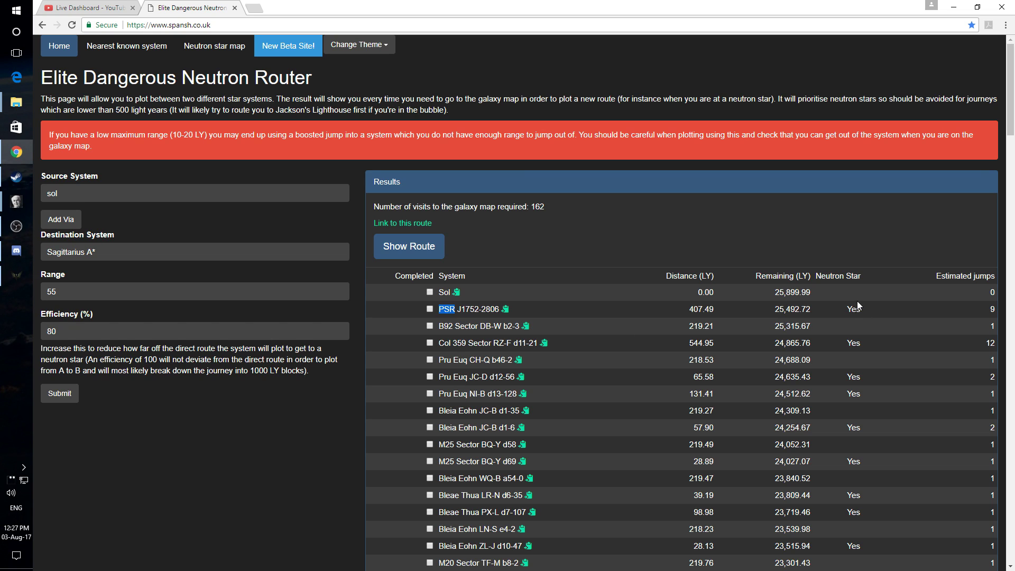
left_click_drag(444, 326, 503, 326)
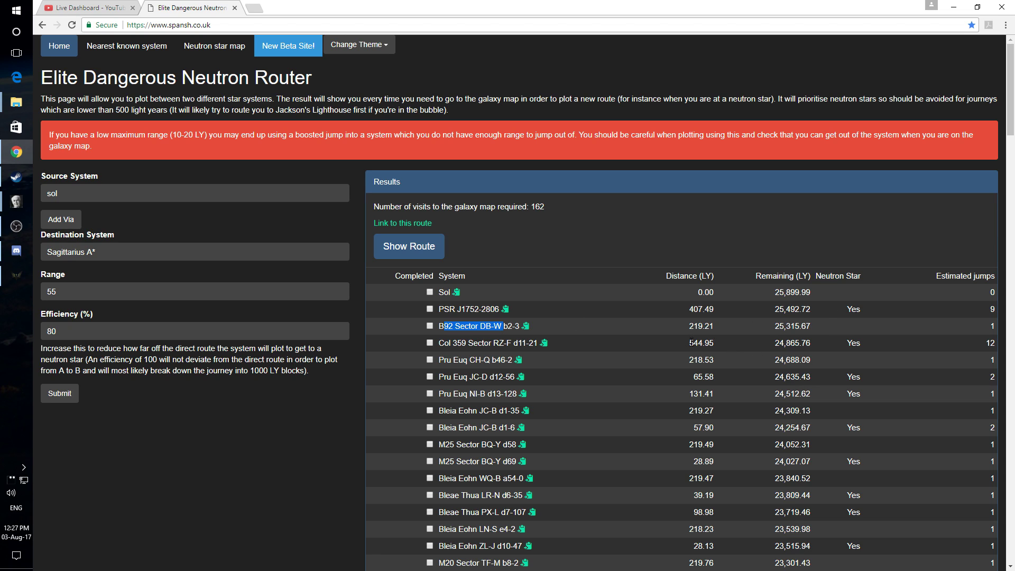
scroll(793, 407, "down", 8)
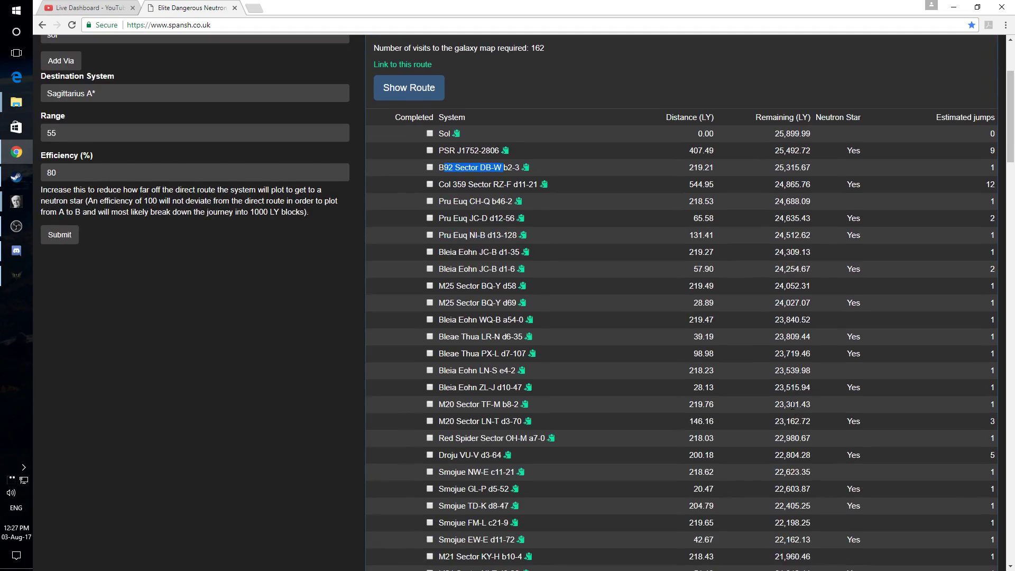
scroll(792, 405, "down", 20)
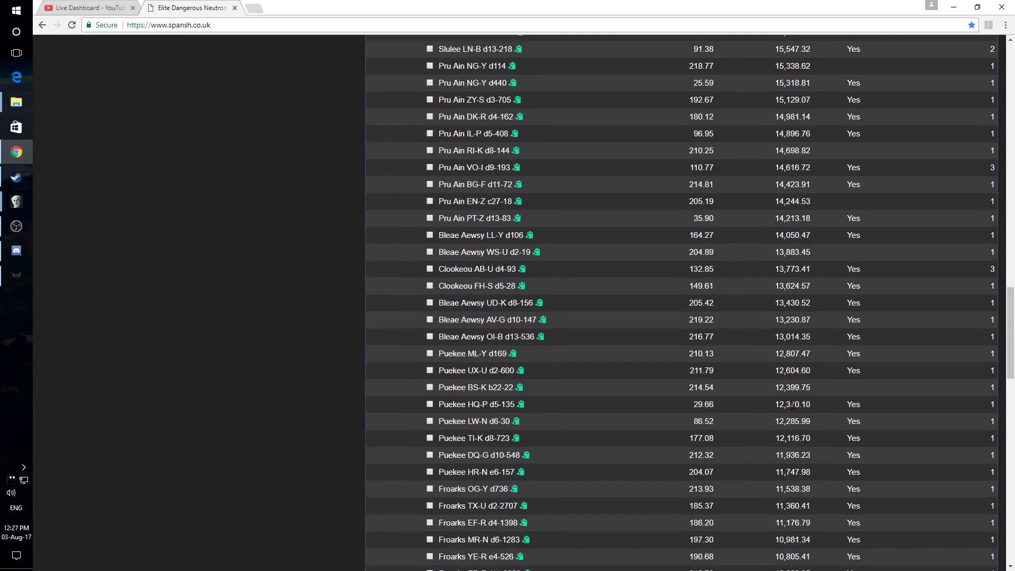
scroll(793, 405, "down", 11)
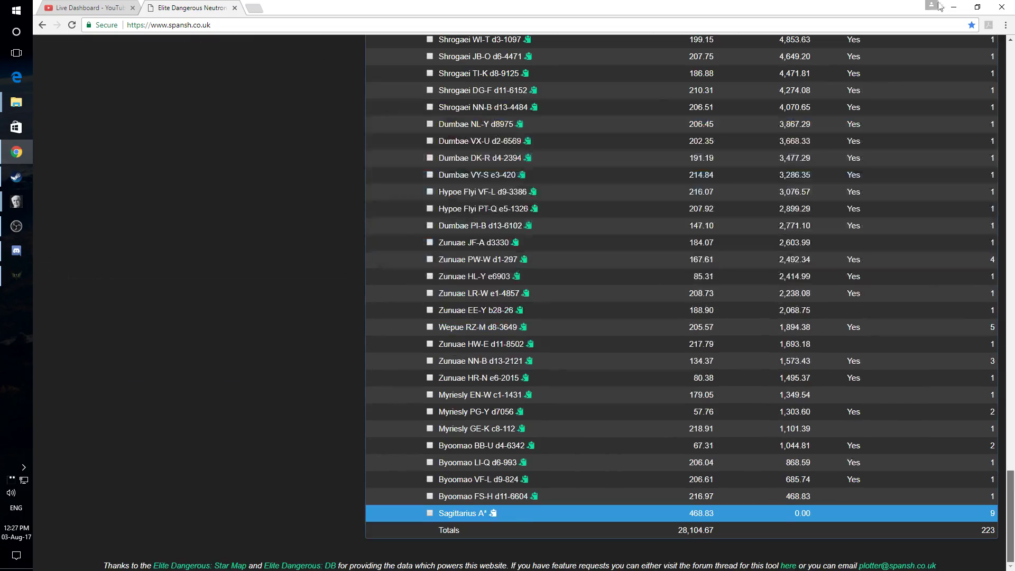
left_click_drag(1011, 516, 1009, 58)
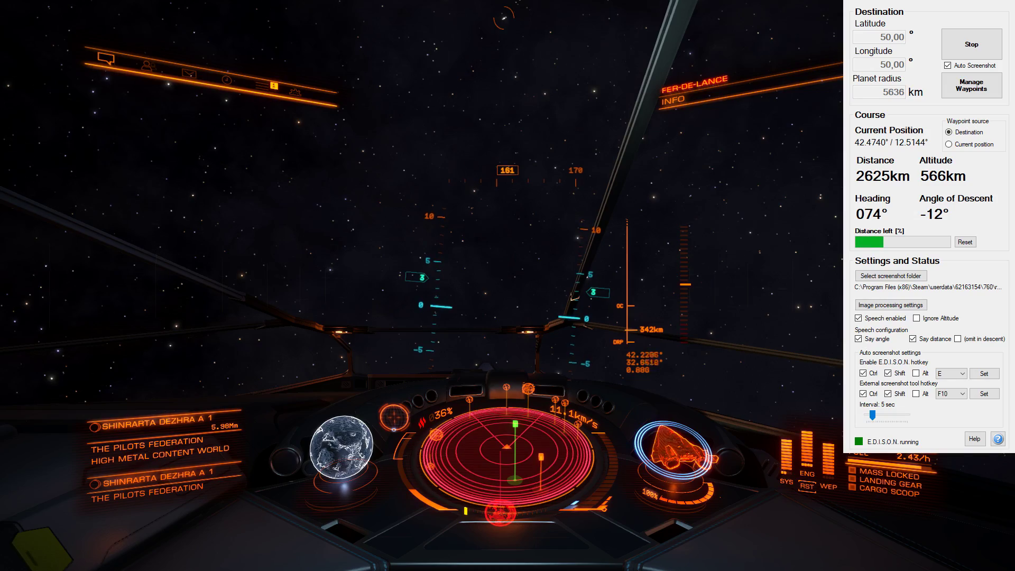
- In Elite Dangerous with the E.D.I.S.O.N. overlay running, open the system map of Shinrarta Dezhra from the ship's navigation display
key("1")
key("a")
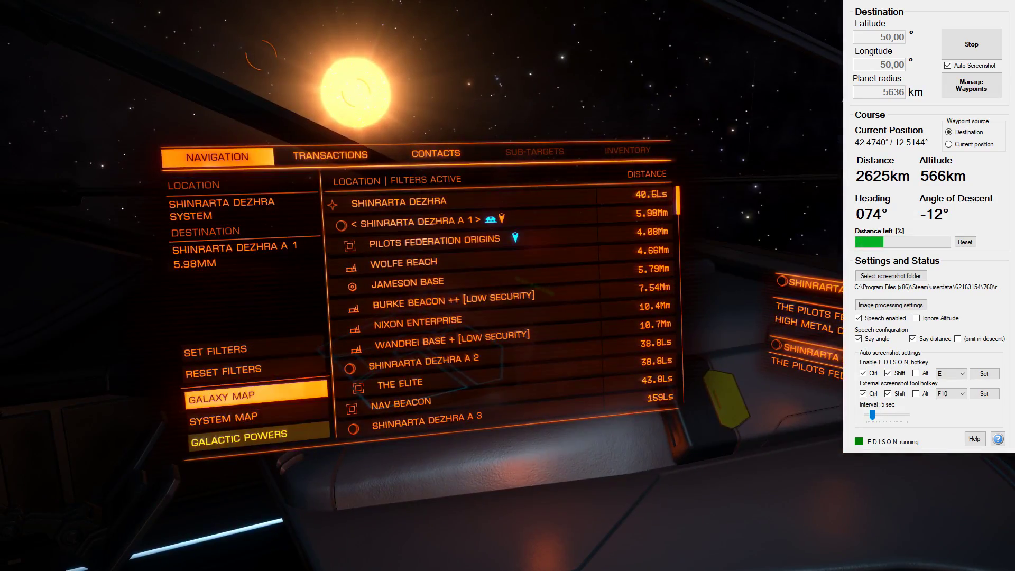
key("s")
key("space")
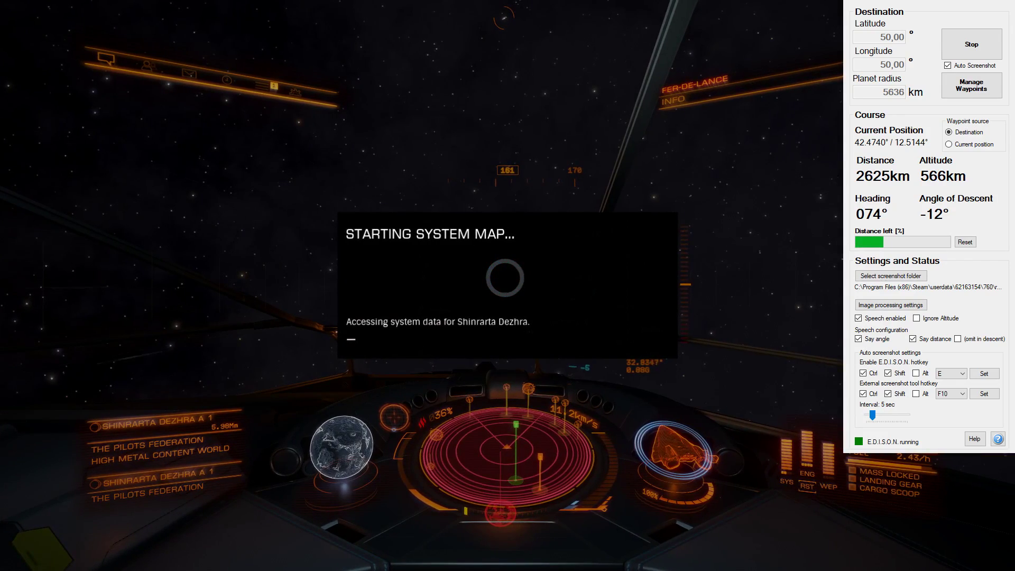
key("d")
key("w")
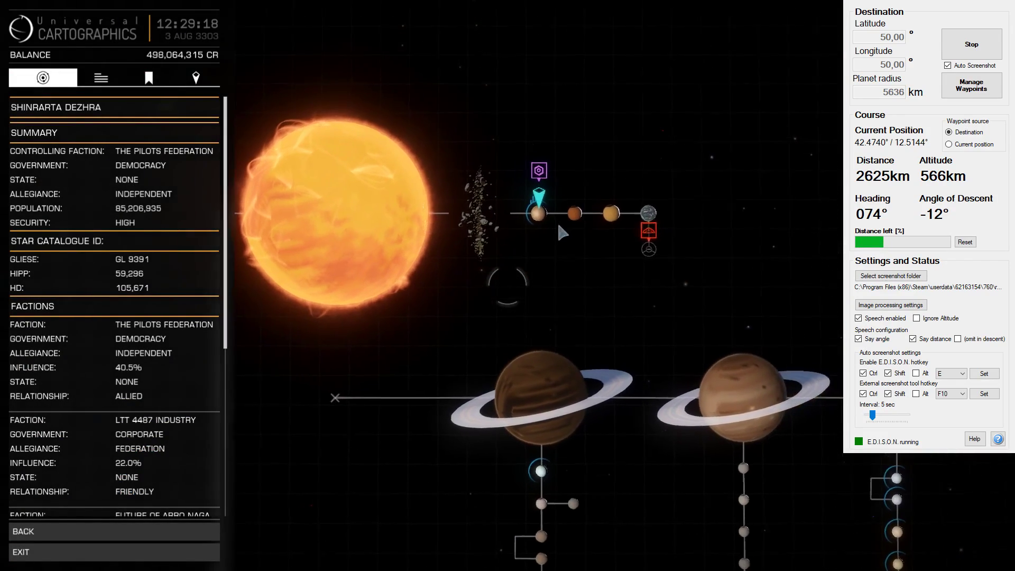
- Look up the radius of planet Shinrarta Dezhra A 1 in its detailed description, and return to the cockpit
scroll(555, 222, "up", 2)
mouse_move(549, 195)
left_click(109, 82)
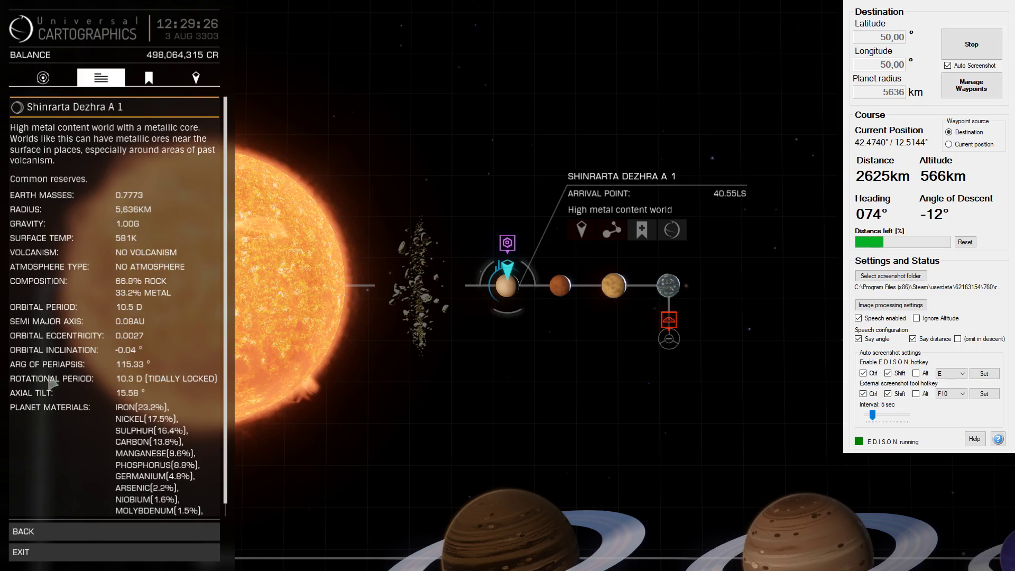
left_click(69, 531)
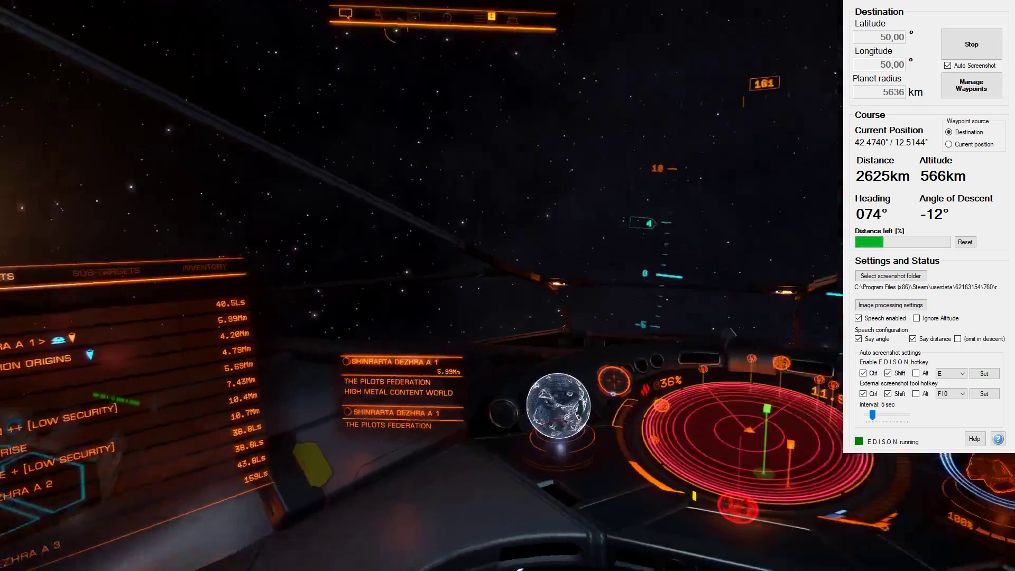